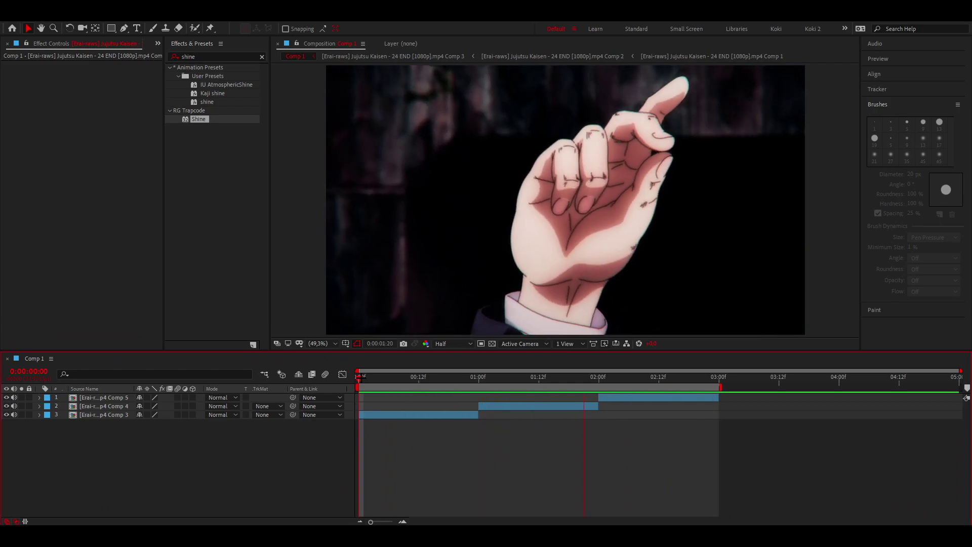
# Keyframe the first clip's Scale at 100% at 1:00 and 250% at 0:00
pyautogui.moveTo(358, 378); pyautogui.dragTo(419, 377)
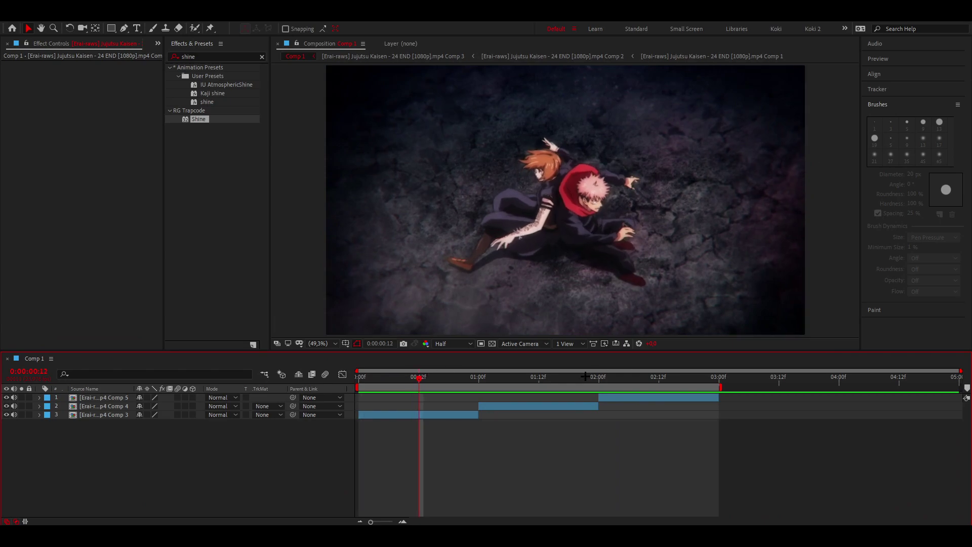
pyautogui.moveTo(418, 378); pyautogui.dragTo(684, 374)
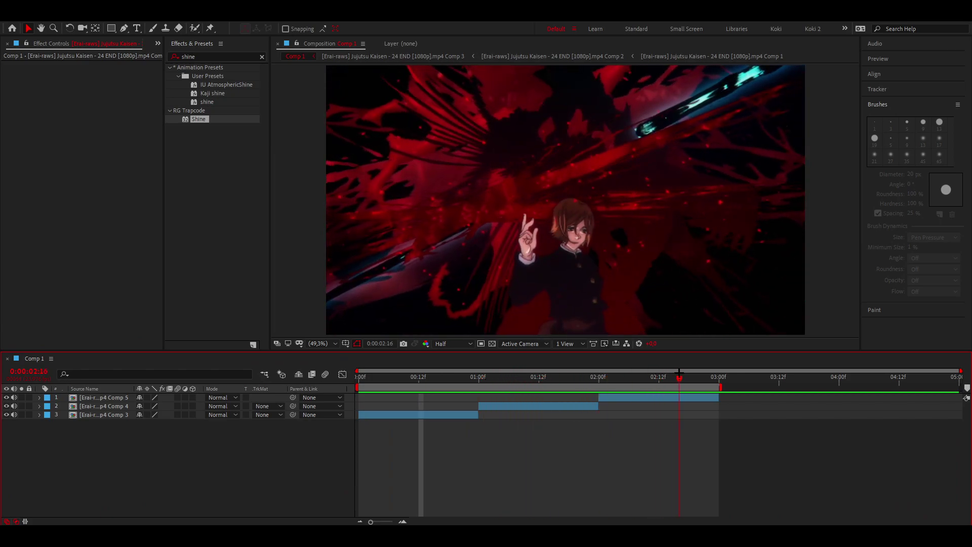
pyautogui.press('Home')
pyautogui.click(377, 413)
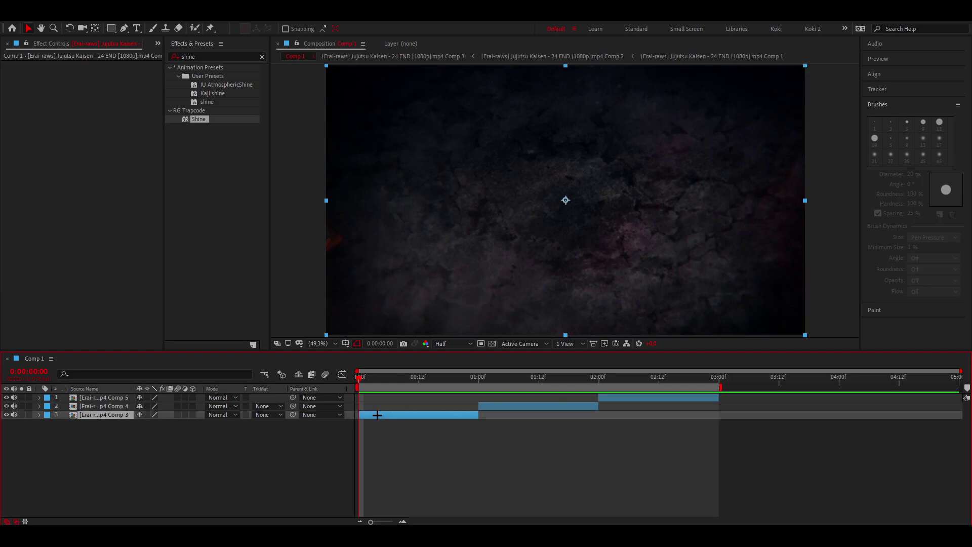
pyautogui.press('s')
pyautogui.click(480, 375)
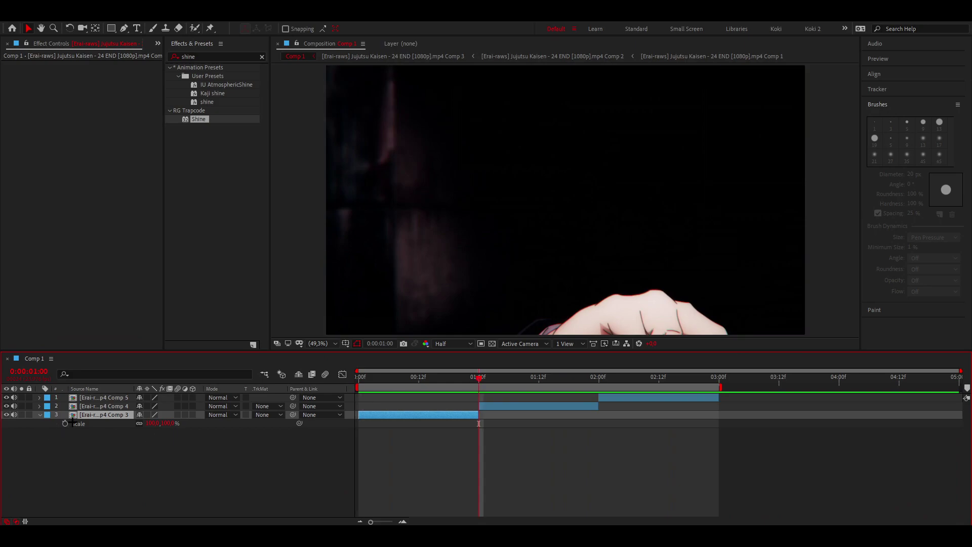
pyautogui.click(65, 423)
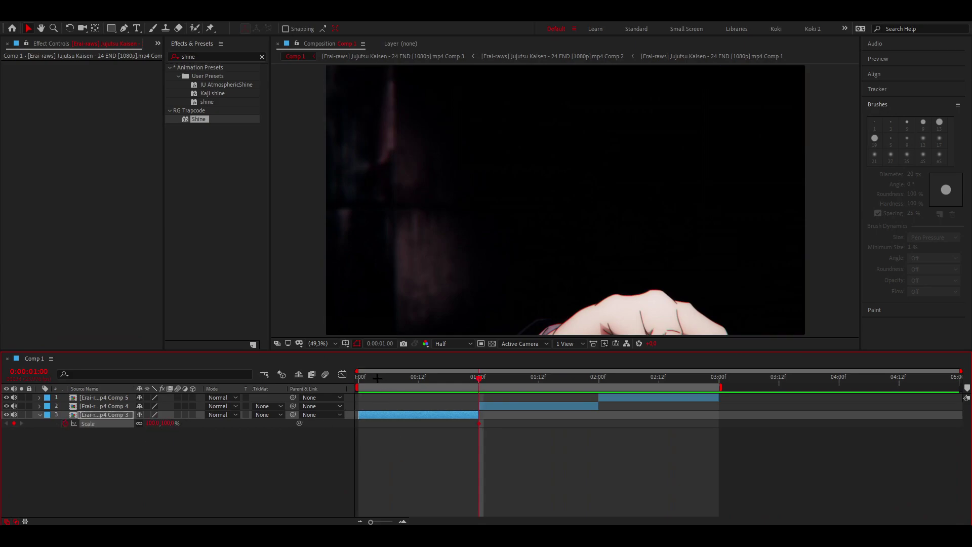
pyautogui.click(359, 378)
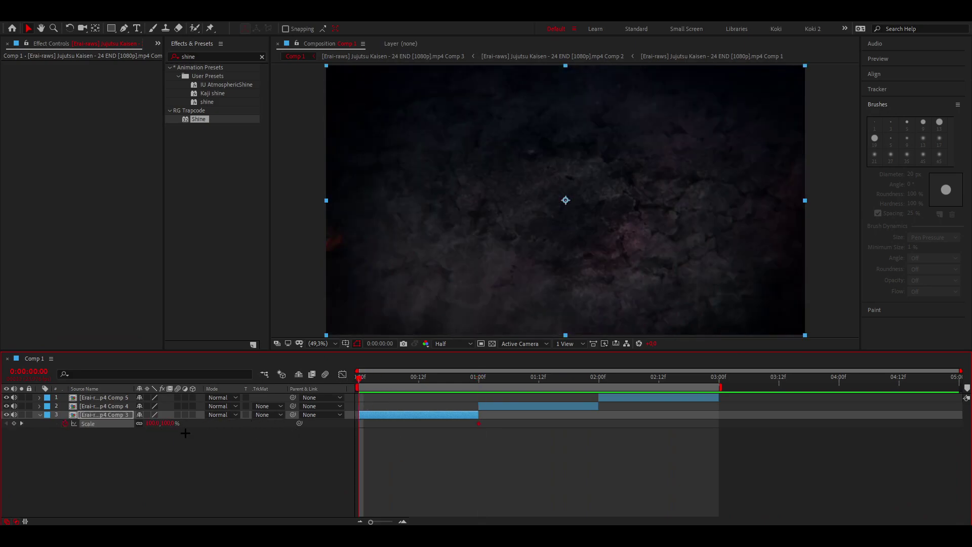
pyautogui.click(175, 424)
pyautogui.press('Return')
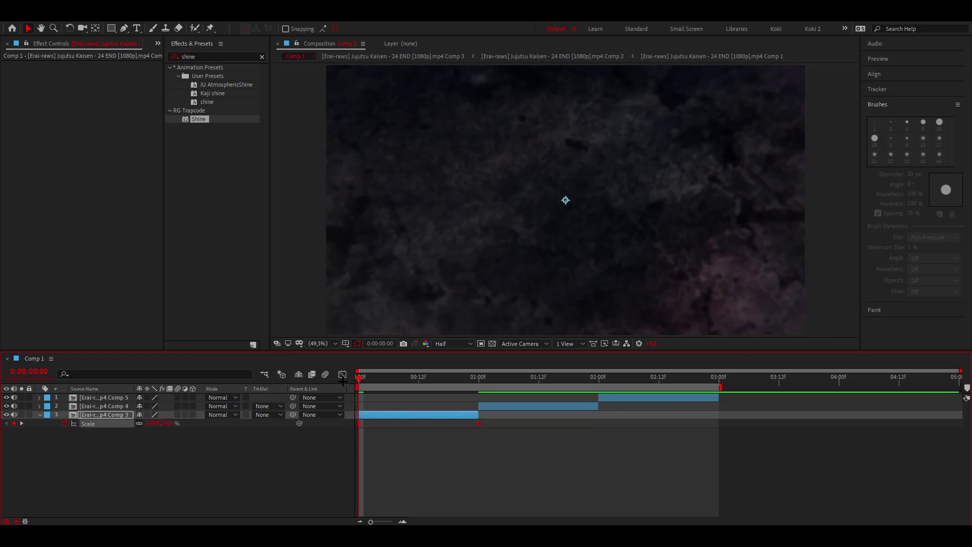
# Flatten the 100% keyframe's influence handle in the Graph Editor, then preview the eased zoom
pyautogui.click(343, 374)
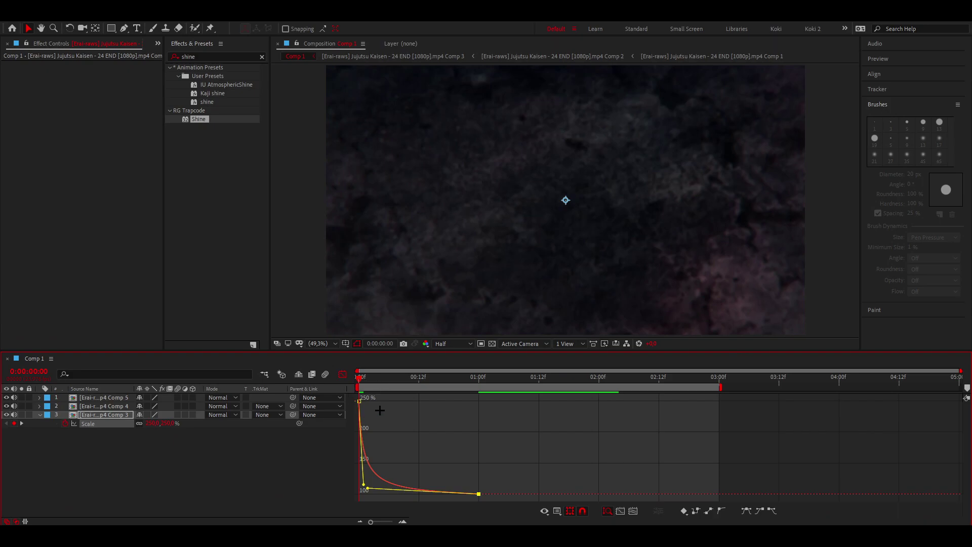
pyautogui.moveTo(369, 490); pyautogui.dragTo(366, 488)
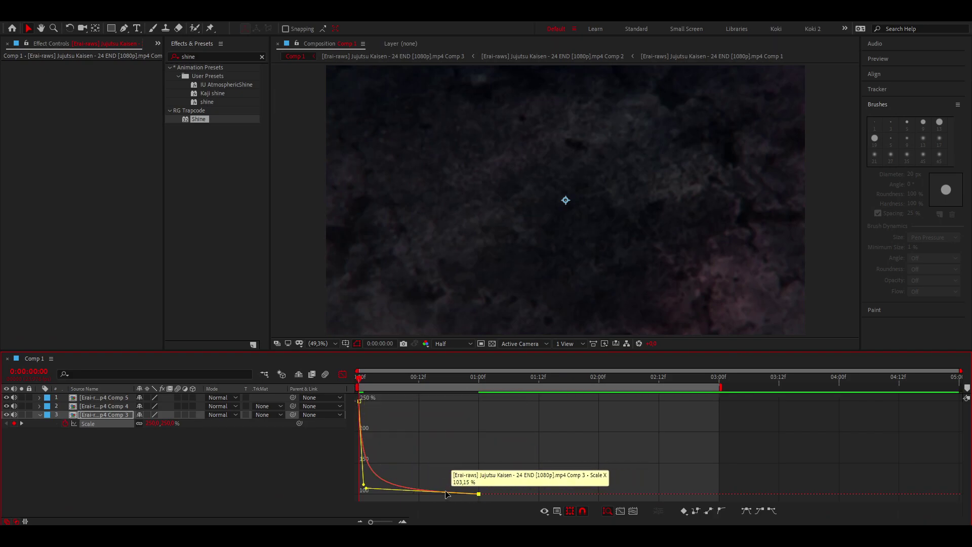
pyautogui.click(342, 374)
pyautogui.press('space')
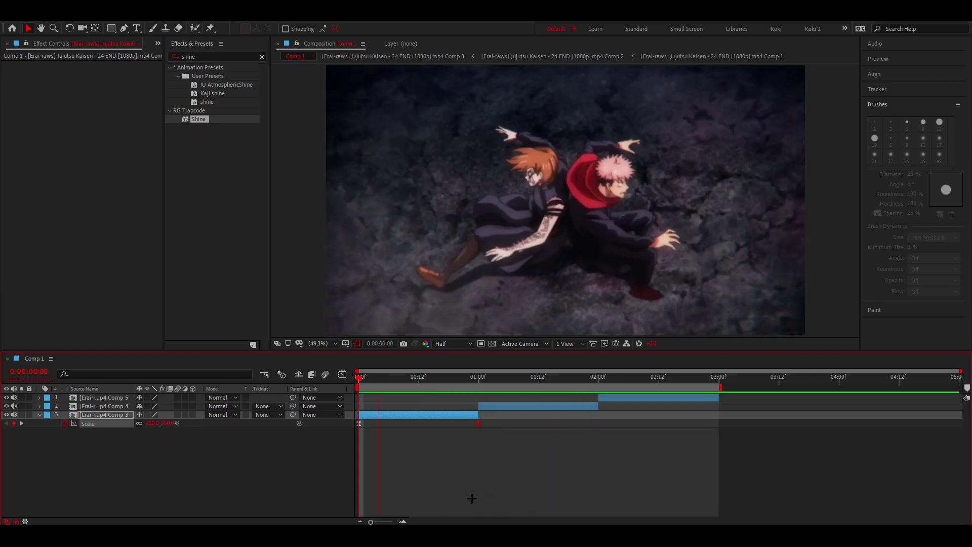
pyautogui.press('space')
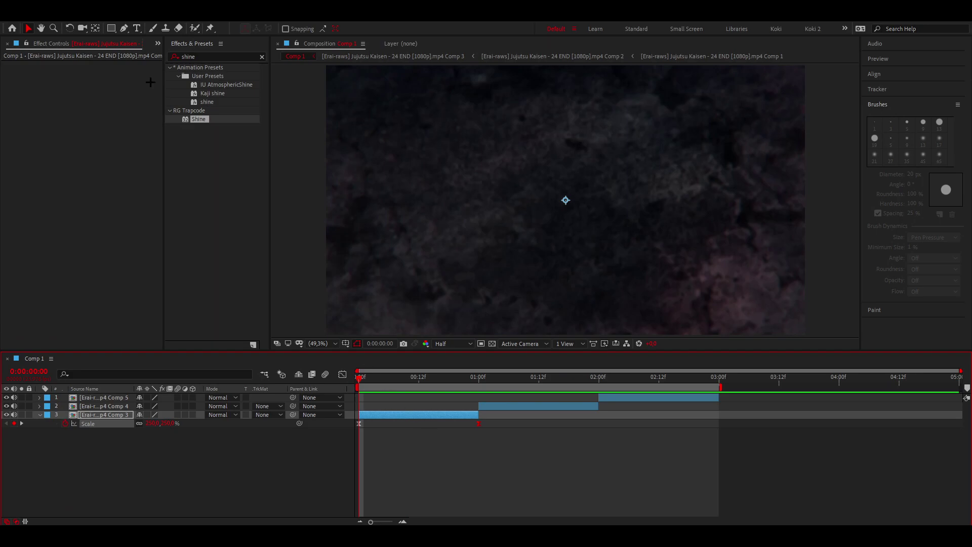
# Add a Null Object layer and split it at 1:00 and 2:00
pyautogui.click(85, 17)
pyautogui.moveTo(89, 26)
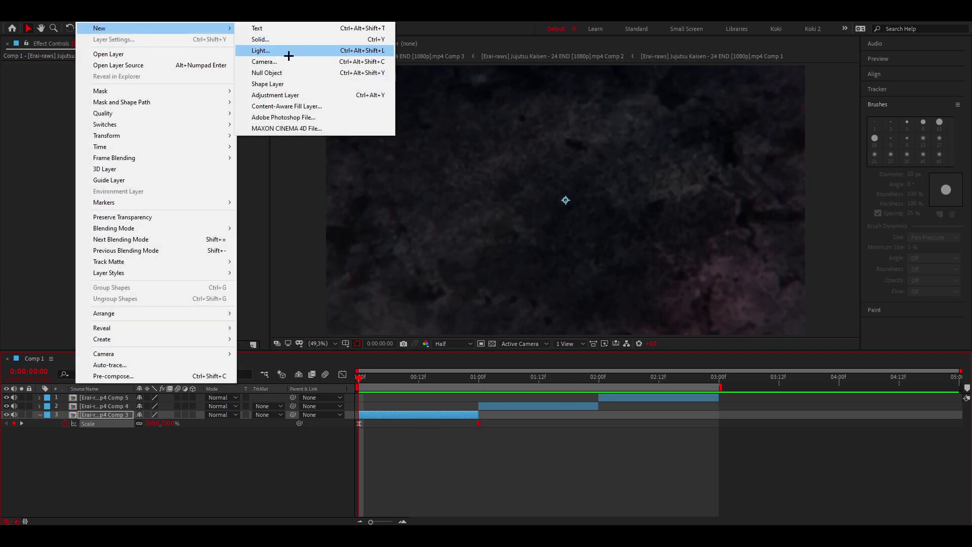
pyautogui.click(278, 73)
pyautogui.click(478, 378)
pyautogui.hotkey('ctrl', 'shift', 'd')
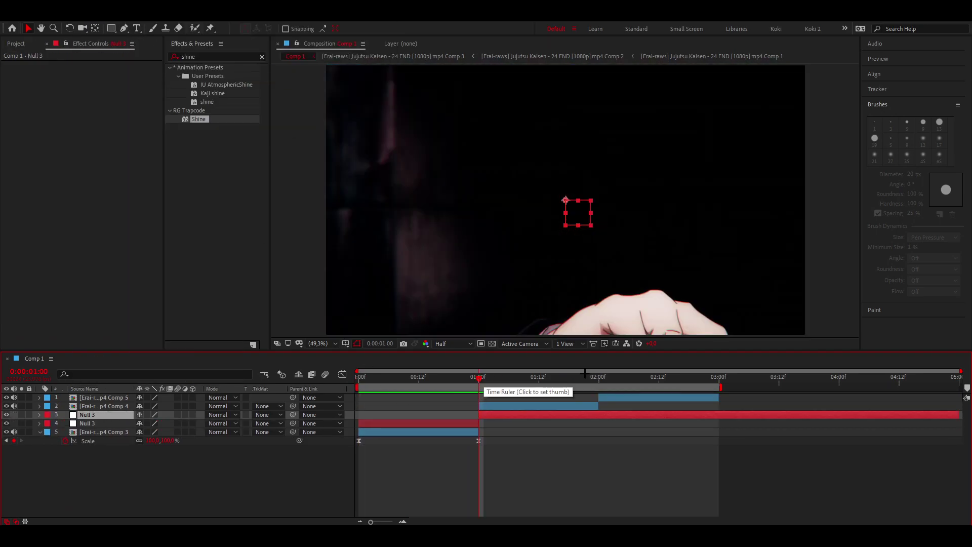
pyautogui.click(599, 376)
pyautogui.hotkey('ctrl', 'shift', 'd')
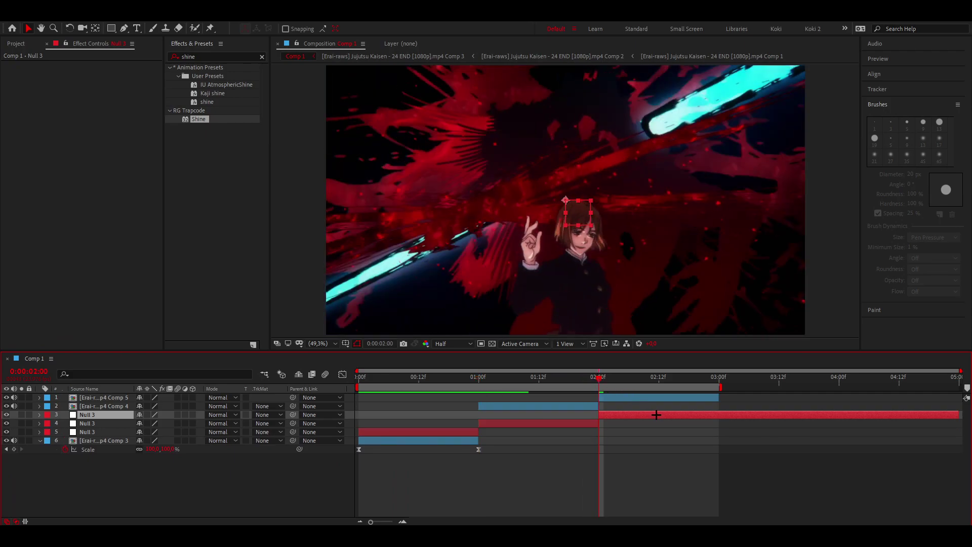
# Delete the null piece after 2:00 and move the 1–2 s piece above the second clip
pyautogui.press('Delete')
pyautogui.click(546, 418)
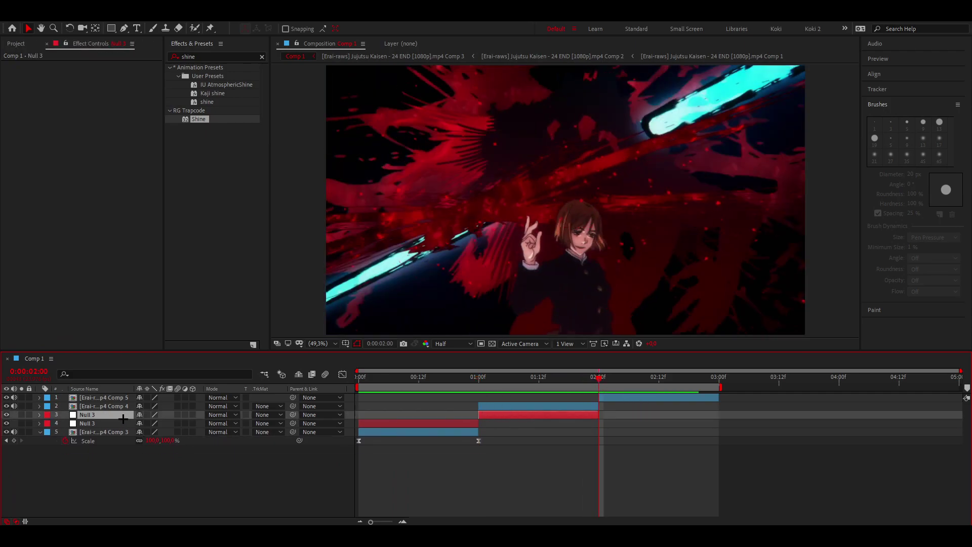
pyautogui.moveTo(120, 417); pyautogui.dragTo(129, 404)
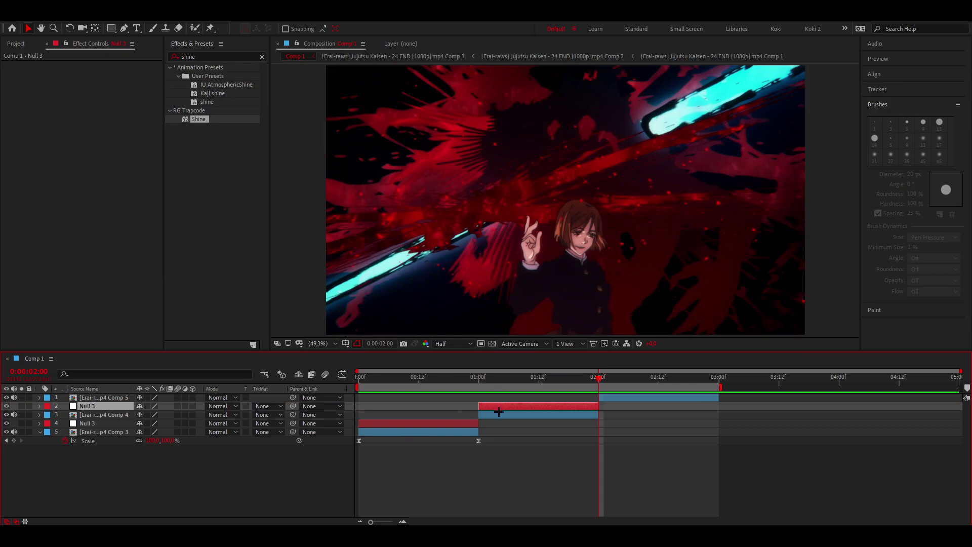
pyautogui.click(395, 379)
# Parent the first clip's layer to its null
pyautogui.click(406, 430)
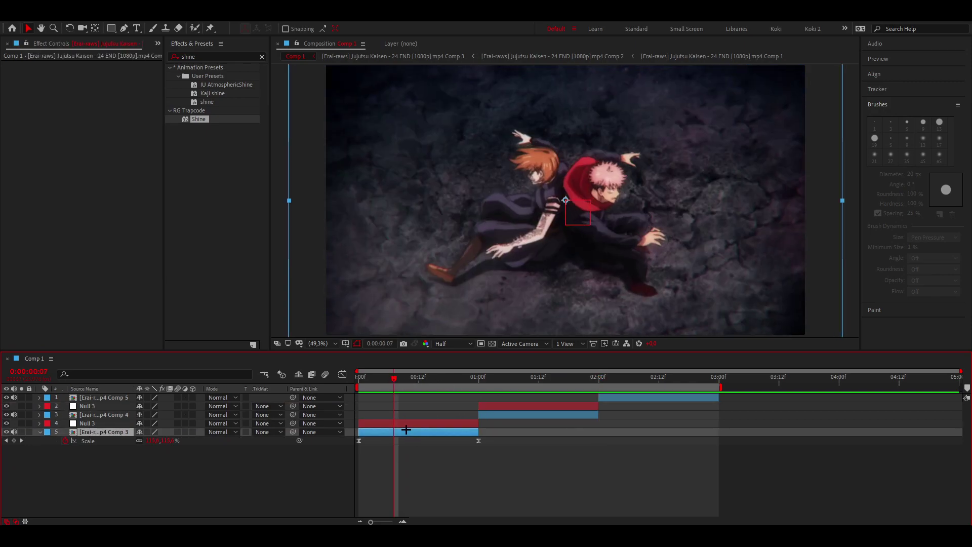
pyautogui.moveTo(292, 432); pyautogui.dragTo(109, 424)
pyautogui.click(390, 422)
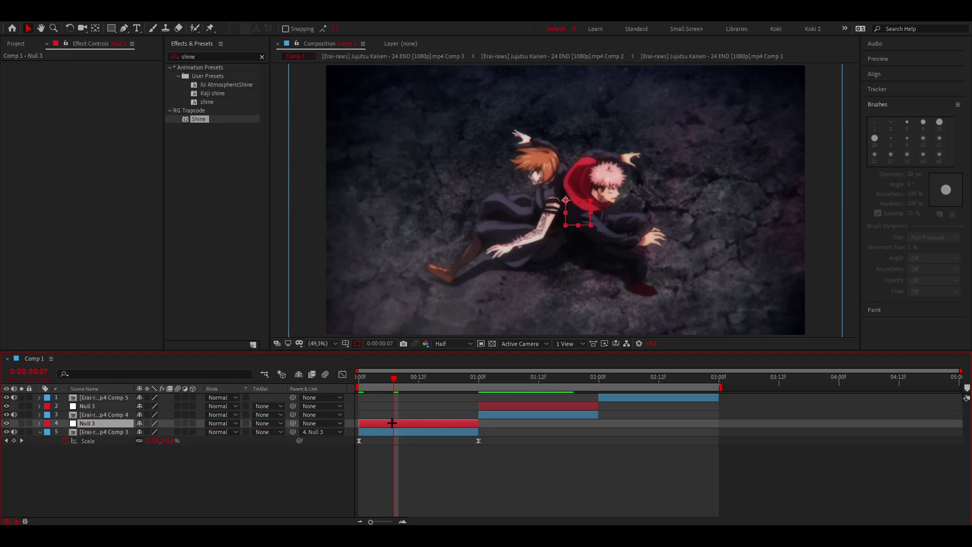
# Keyframe the null's Scale from 100% at 0:07 to 250% at 1:00
pyautogui.moveTo(394, 377)
pyautogui.mouseDown()
pyautogui.moveTo(358, 378)
pyautogui.moveTo(393, 380)
pyautogui.mouseUp()
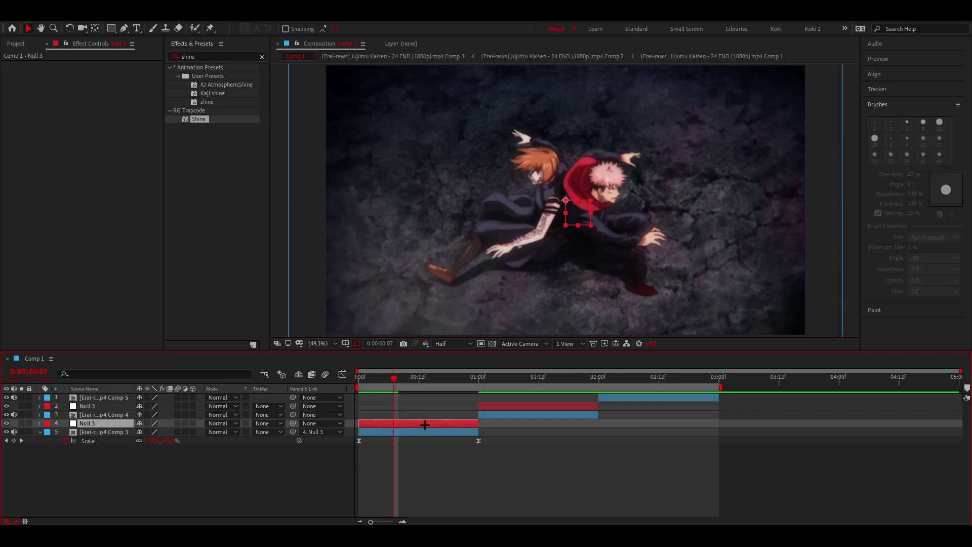
pyautogui.press('s')
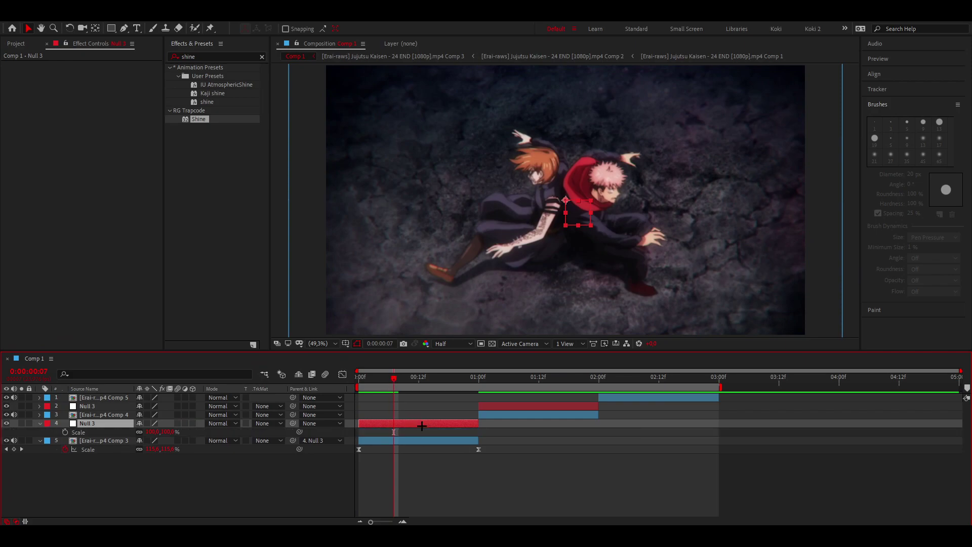
pyautogui.click(64, 432)
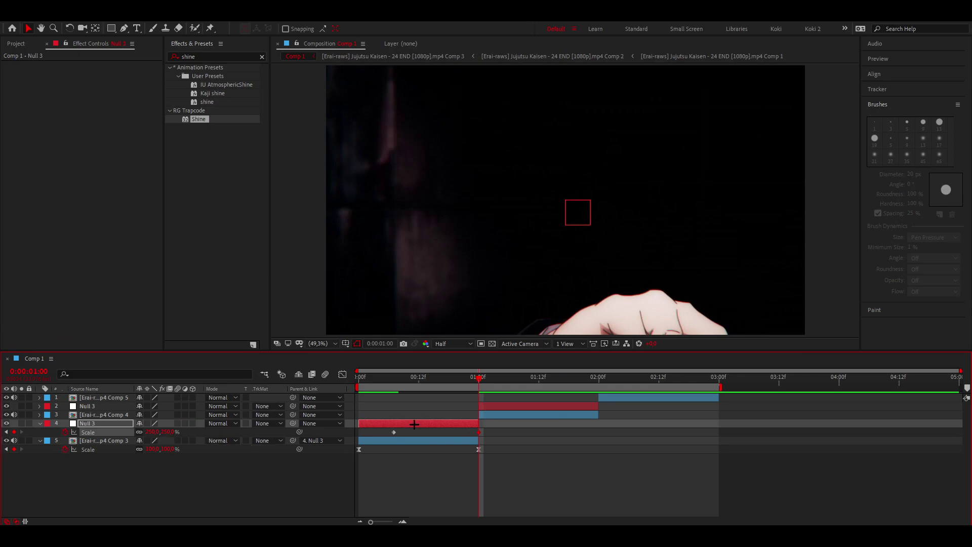
pyautogui.moveTo(381, 434); pyautogui.dragTo(525, 432)
pyautogui.click(343, 375)
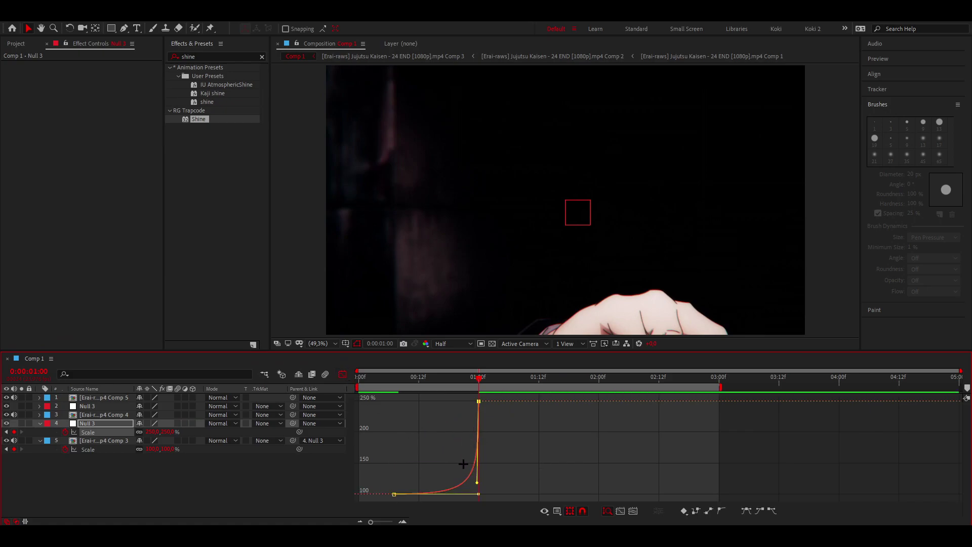
# Return to the layer bars, then scrub and preview the first clip's zoom from the start
pyautogui.hotkey('shift', 'F3')
pyautogui.click(420, 384)
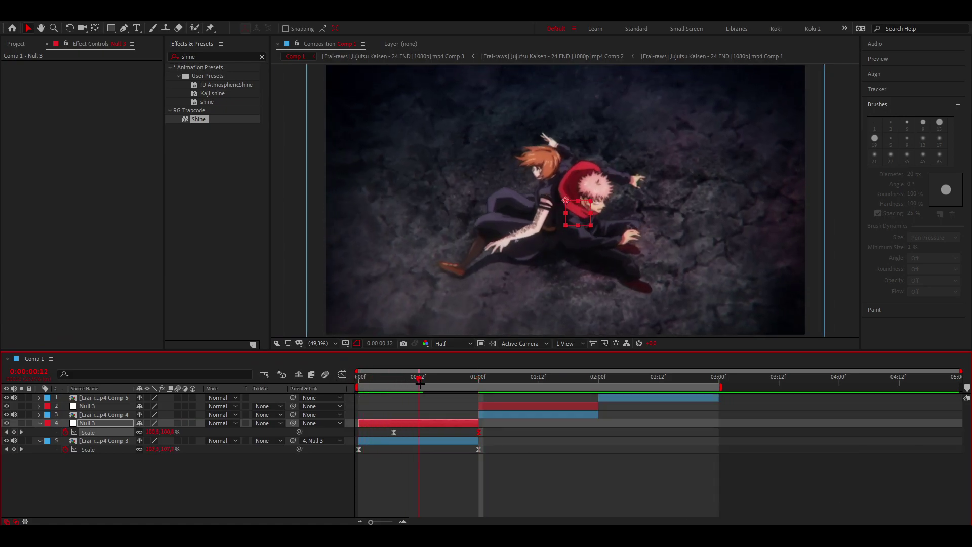
pyautogui.moveTo(420, 384); pyautogui.dragTo(480, 387)
pyautogui.press('Home')
pyautogui.press('space')
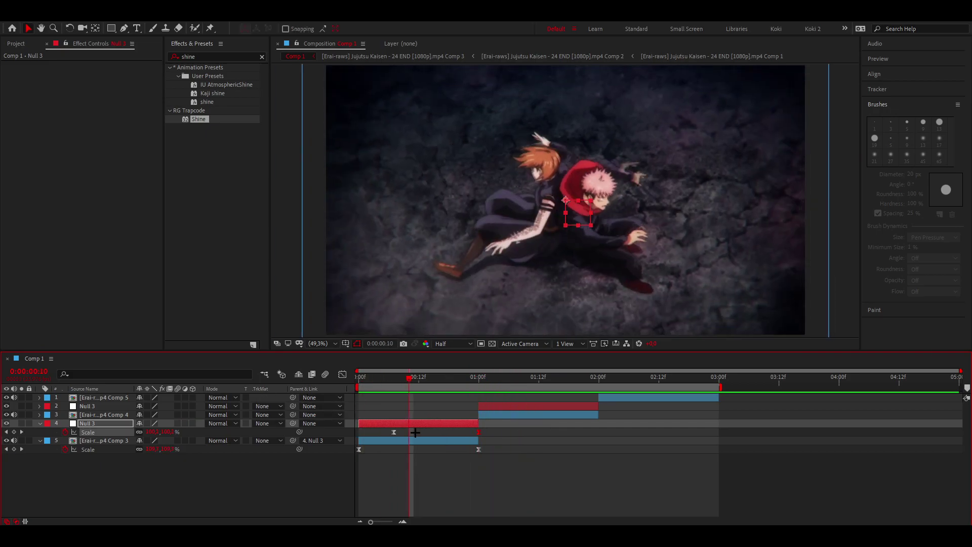
pyautogui.moveTo(409, 377); pyautogui.dragTo(440, 379)
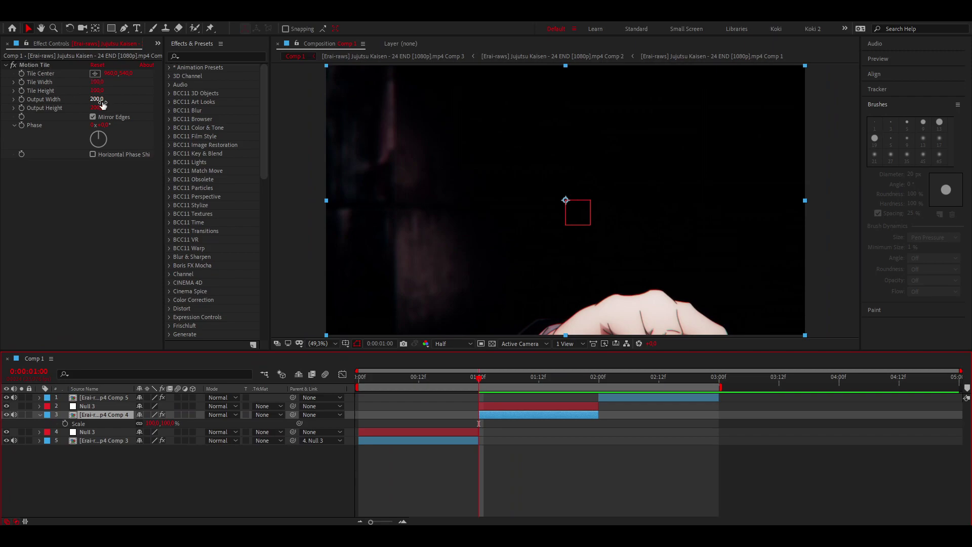
# Set the second clip's Scale keyframes to 90% at 1:00 and 135% at 2:00
pyautogui.click(151, 424)
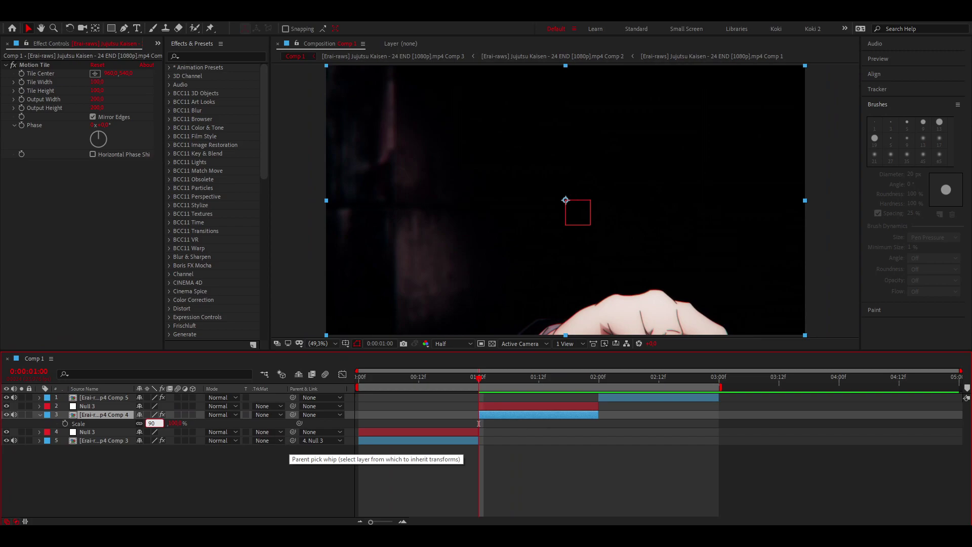
pyautogui.write('90')
pyautogui.press('Return')
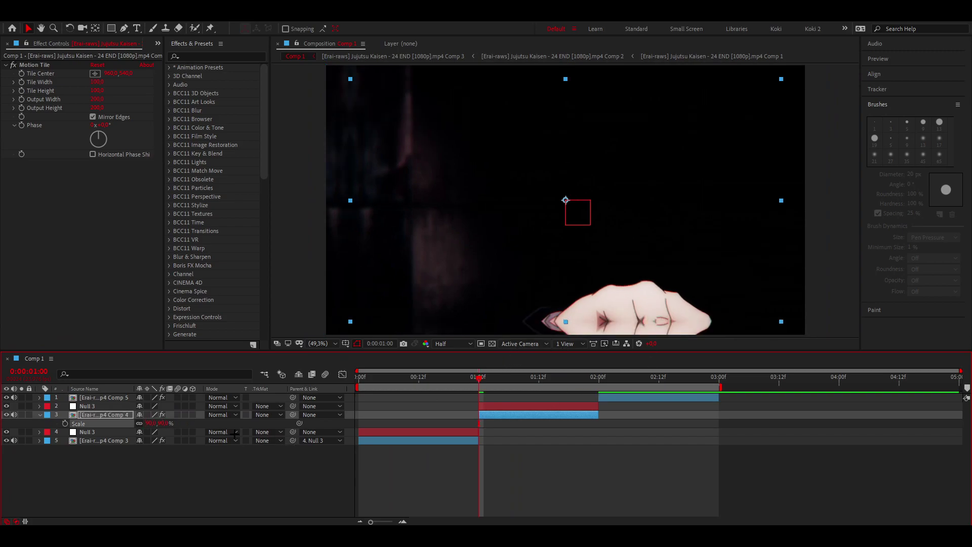
pyautogui.moveTo(480, 379); pyautogui.dragTo(592, 381)
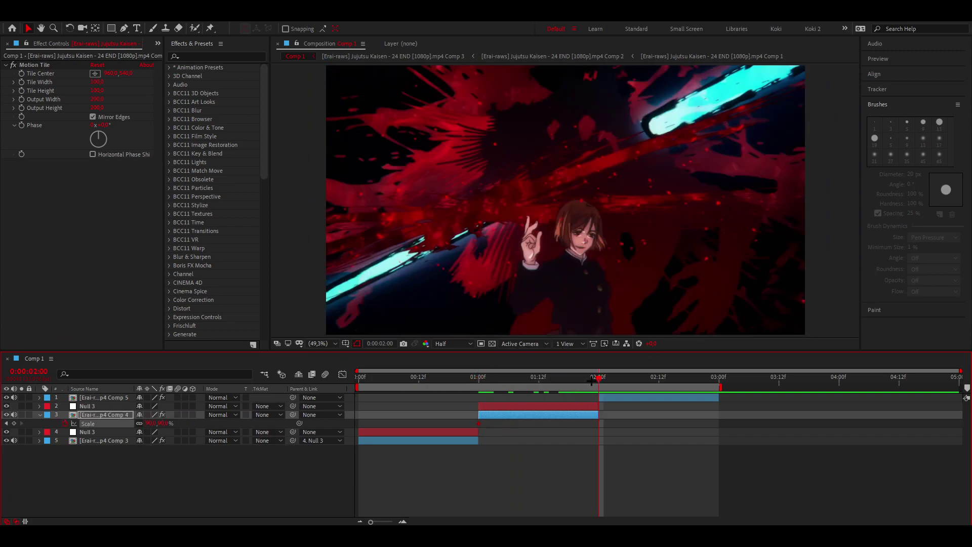
pyautogui.click(153, 423)
pyautogui.press('Return')
pyautogui.moveTo(445, 420); pyautogui.dragTo(658, 424)
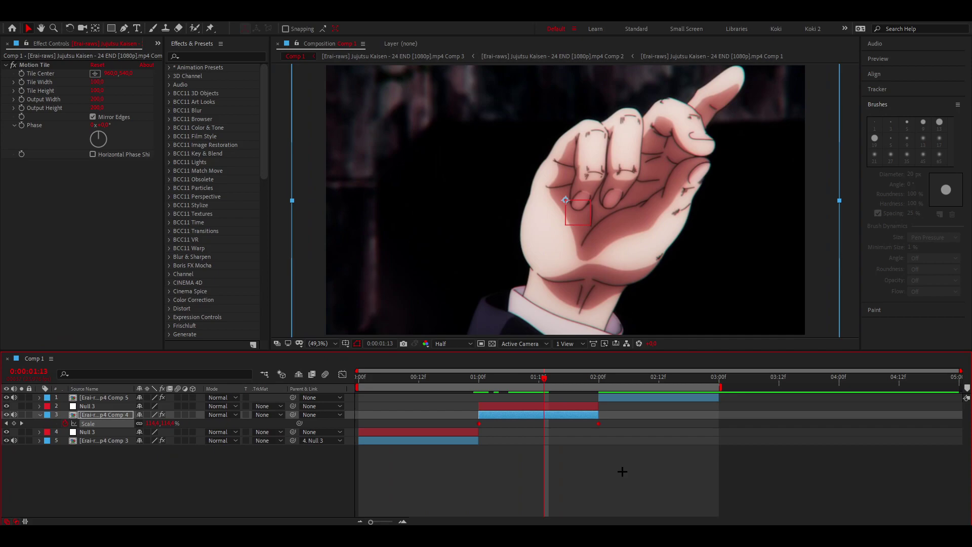
# Ease both Scale keyframes with a steep ease-out and long ease-in, then preview the zoom
pyautogui.click(343, 375)
pyautogui.hotkey('ctrl', 'a')
pyautogui.moveTo(516, 492); pyautogui.dragTo(495, 415)
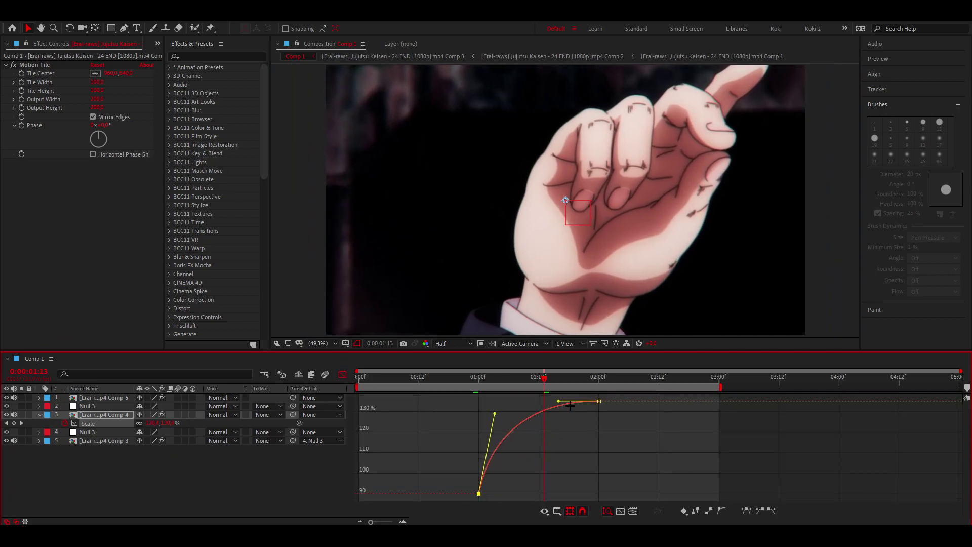
pyautogui.moveTo(558, 401); pyautogui.dragTo(518, 410)
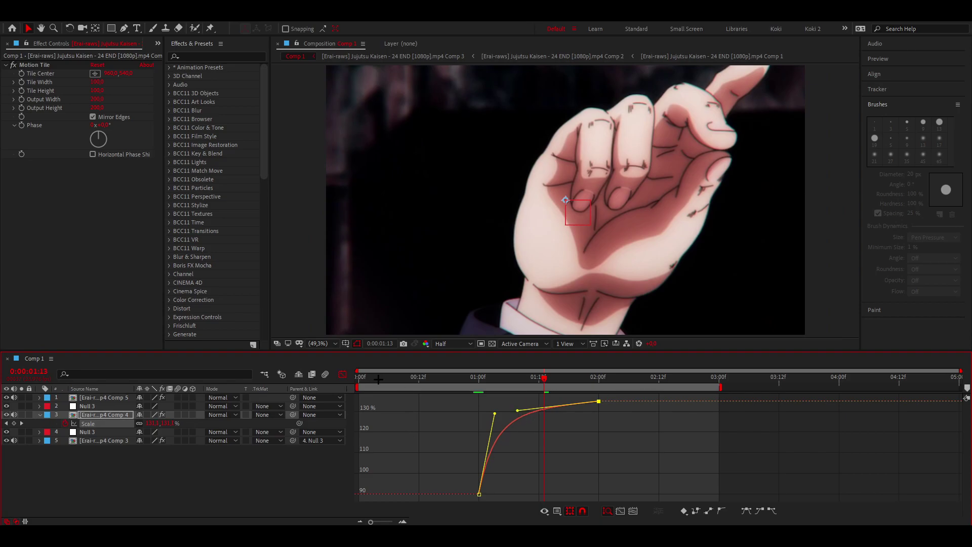
pyautogui.moveTo(379, 379); pyautogui.dragTo(356, 396)
pyautogui.press('space')
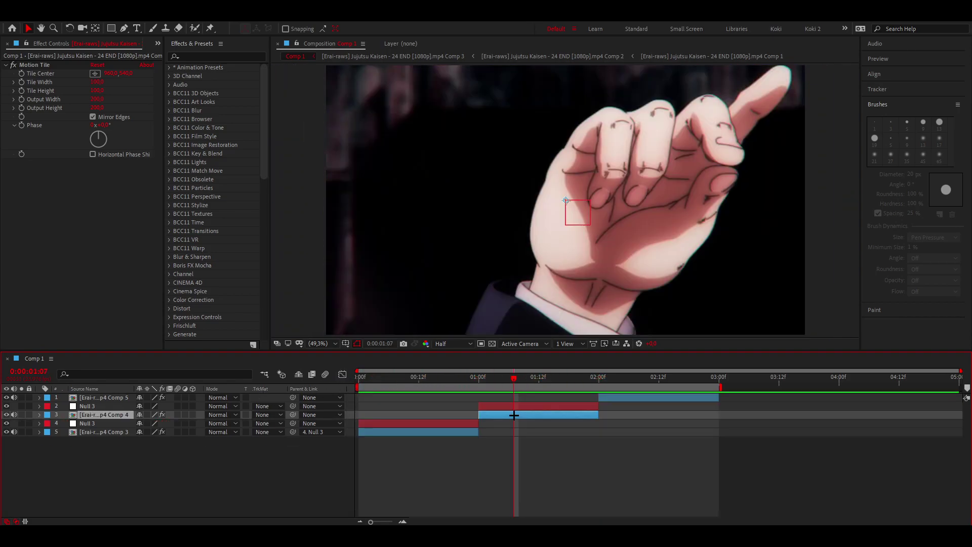
# Parent the second clip to Null 3 and reveal Null 3's Scale
pyautogui.moveTo(293, 415); pyautogui.dragTo(92, 406)
pyautogui.click(526, 408)
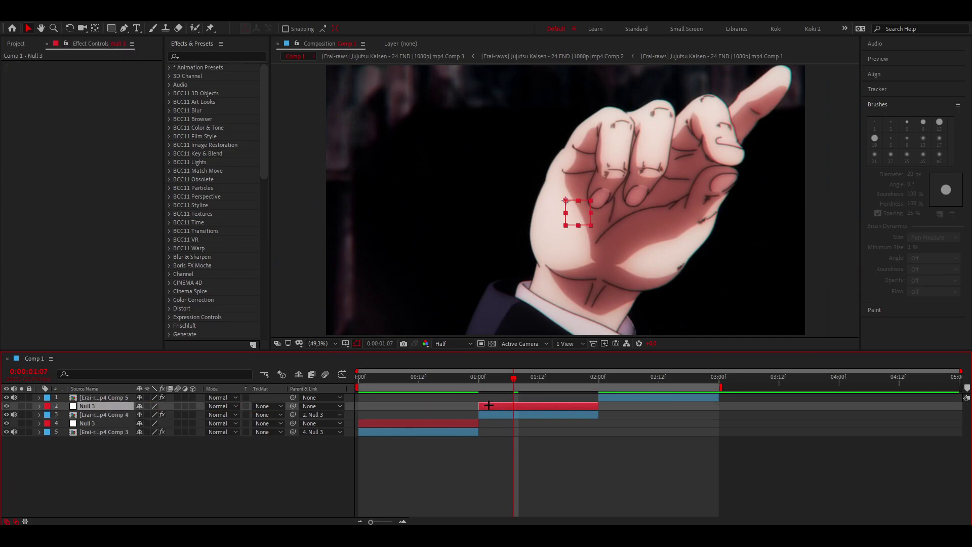
pyautogui.press('s')
# Keyframe Null 3's Scale at 1:07 and a new value at 2:00
pyautogui.click(65, 414)
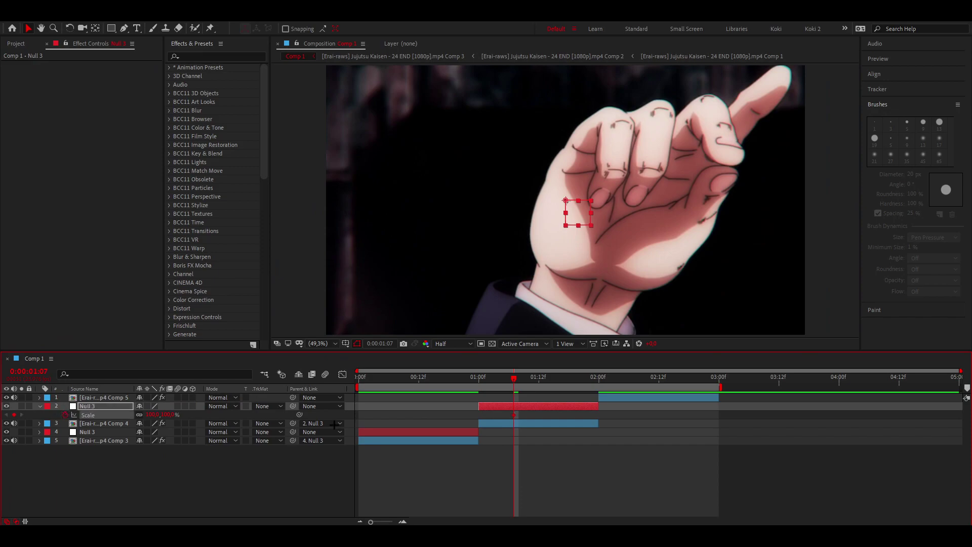
pyautogui.click(597, 377)
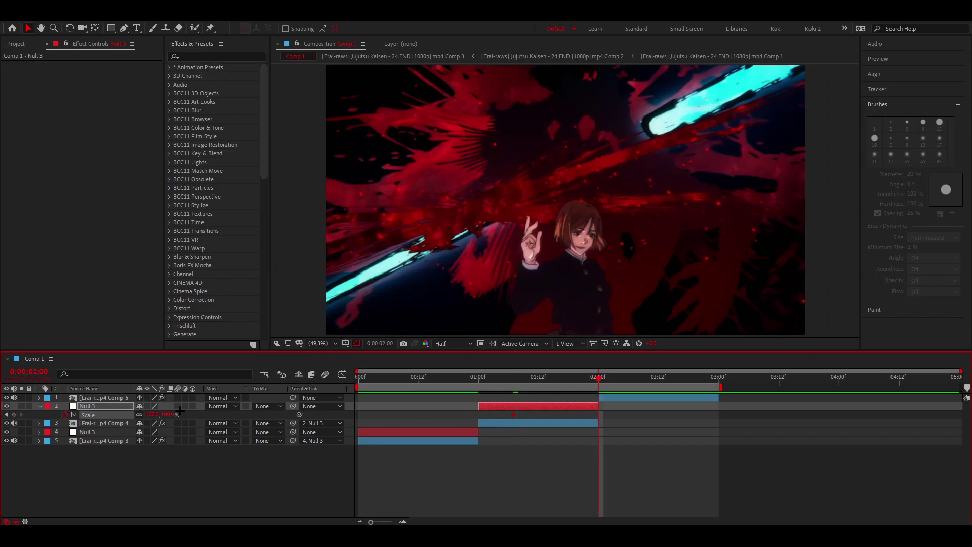
pyautogui.click(175, 415)
pyautogui.write('0')
pyautogui.press('Return')
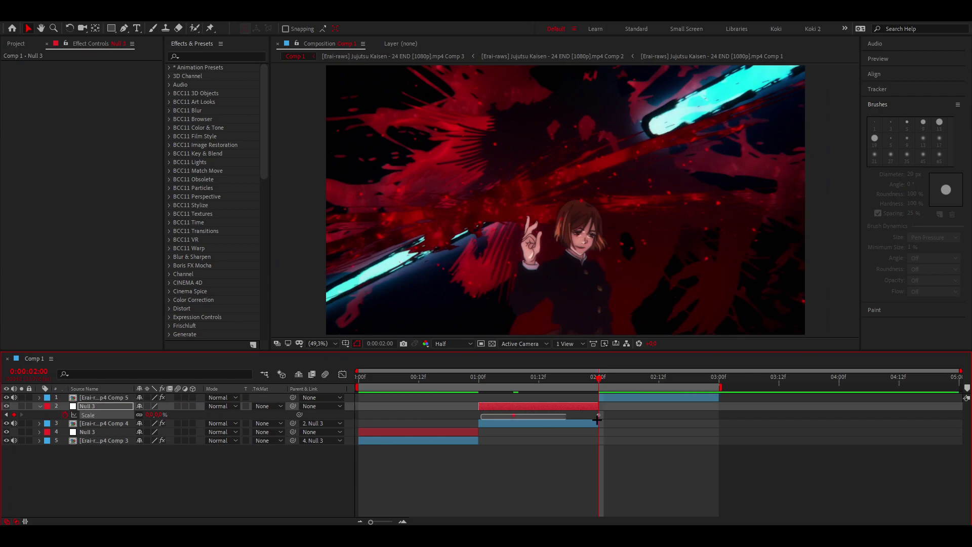
pyautogui.click(343, 375)
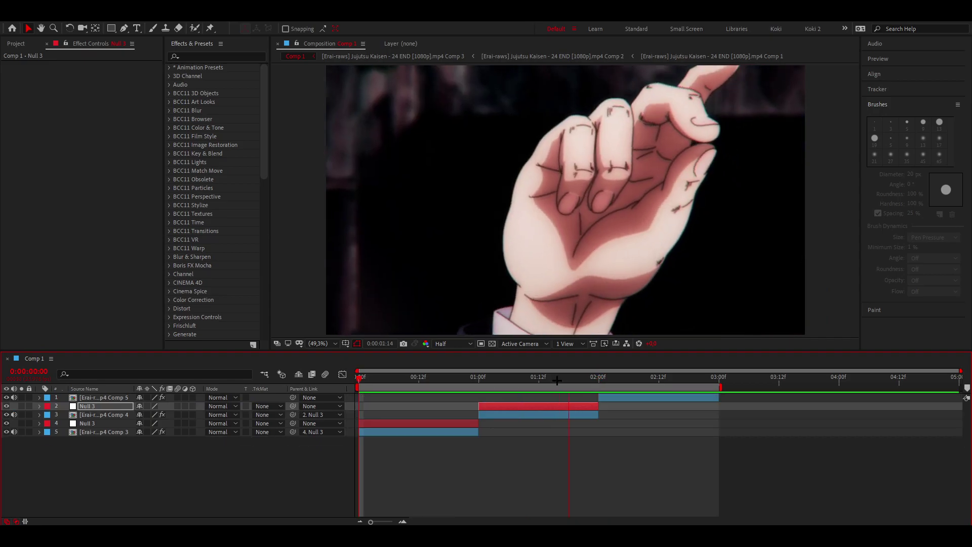
# Reveal the third clip's Scale plus the first clip's Scale keyframes and Motion Tile effect
pyautogui.moveTo(558, 380); pyautogui.dragTo(599, 380)
pyautogui.click(600, 396)
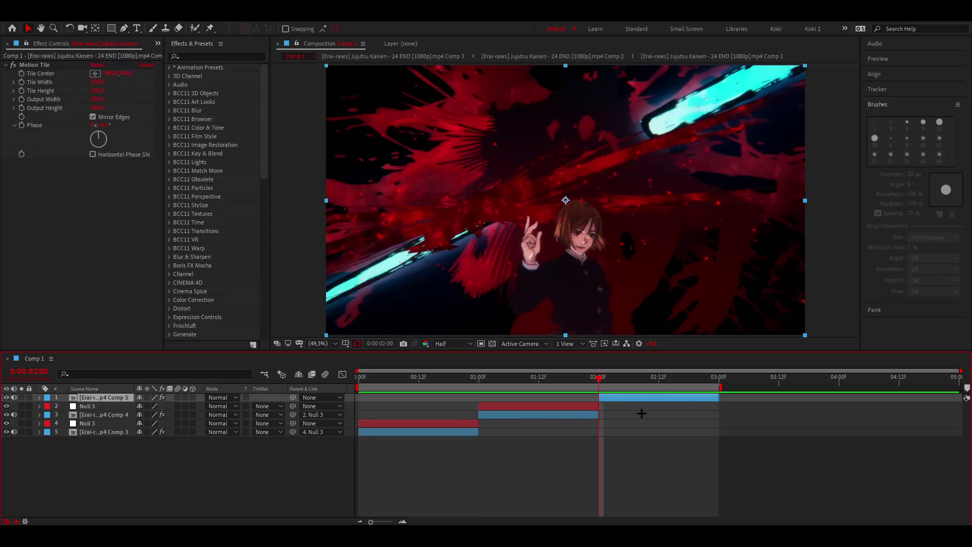
pyautogui.press('s')
pyautogui.click(392, 438)
pyautogui.press('Home')
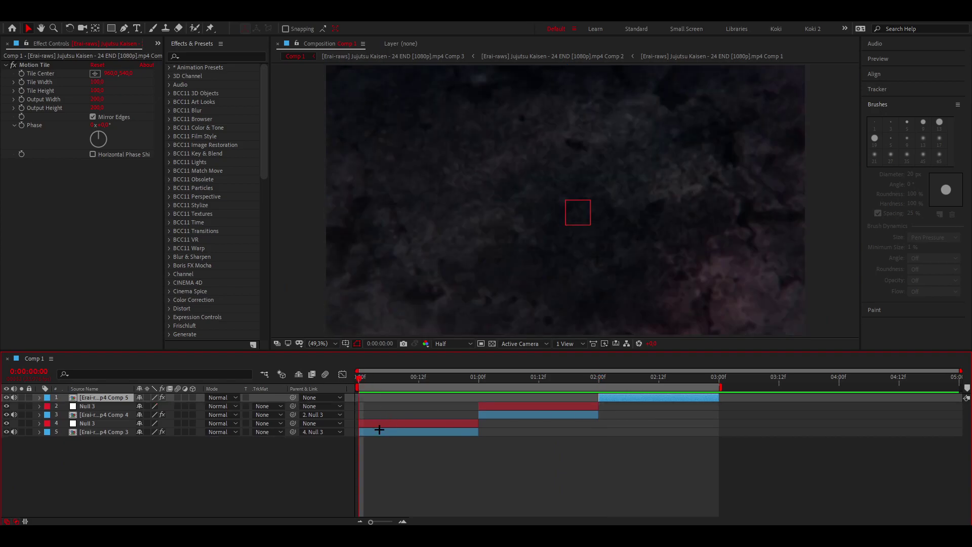
pyautogui.press('s')
pyautogui.click(98, 439)
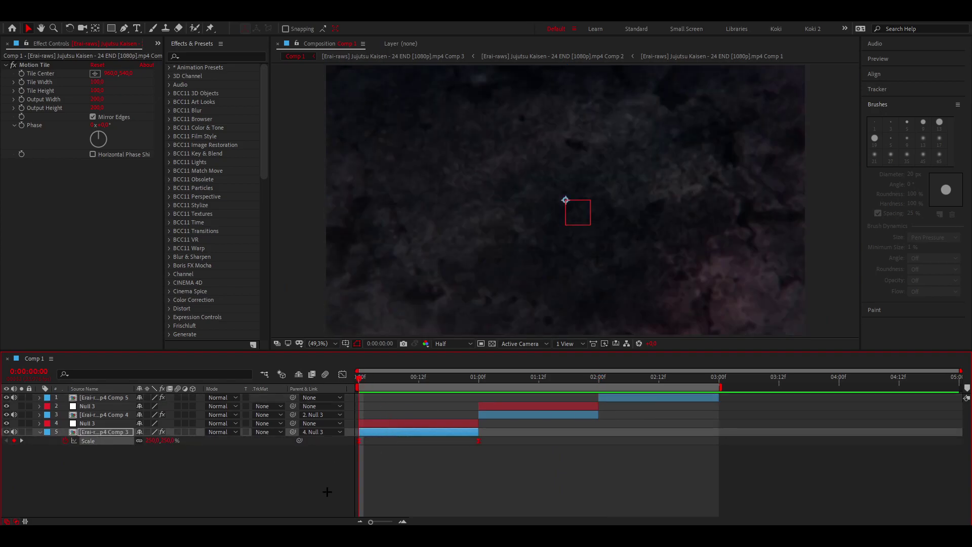
pyautogui.press('e')
# Show the third clip's Scale keyframes at 2:00, then preview all three clips from the start
pyautogui.click(604, 379)
pyautogui.click(608, 398)
pyautogui.click(601, 380)
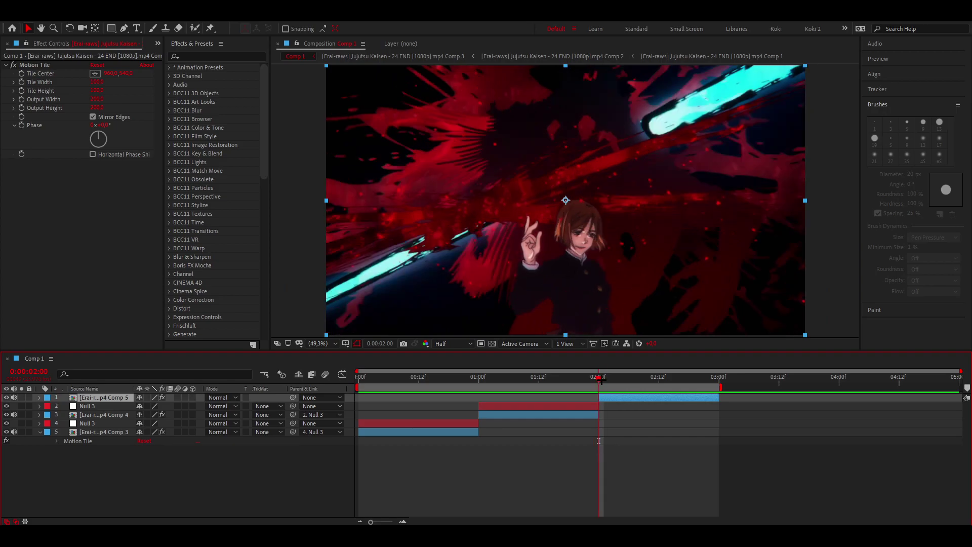
pyautogui.press('s')
pyautogui.click(442, 442)
pyautogui.press('e')
pyautogui.press('Home')
pyautogui.press('space')
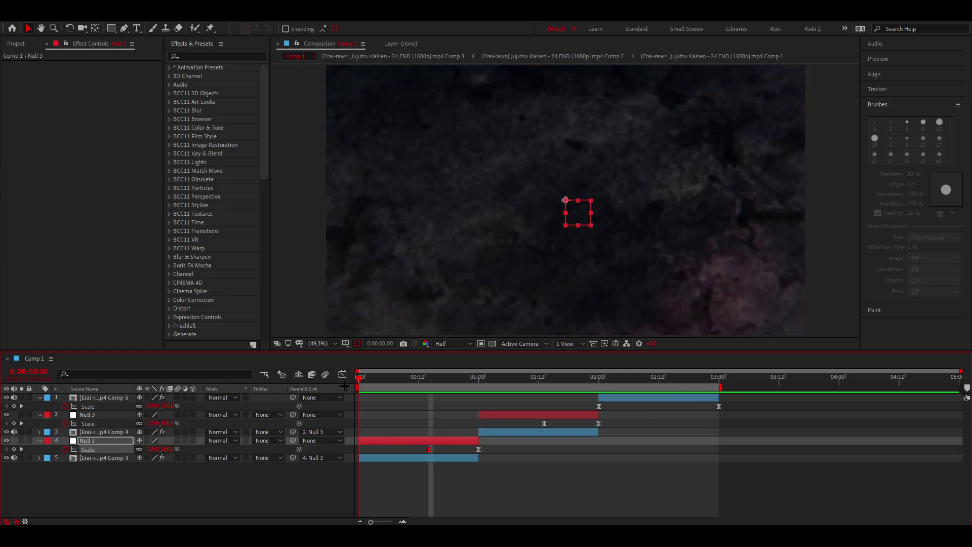
pyautogui.moveTo(359, 379); pyautogui.dragTo(409, 379)
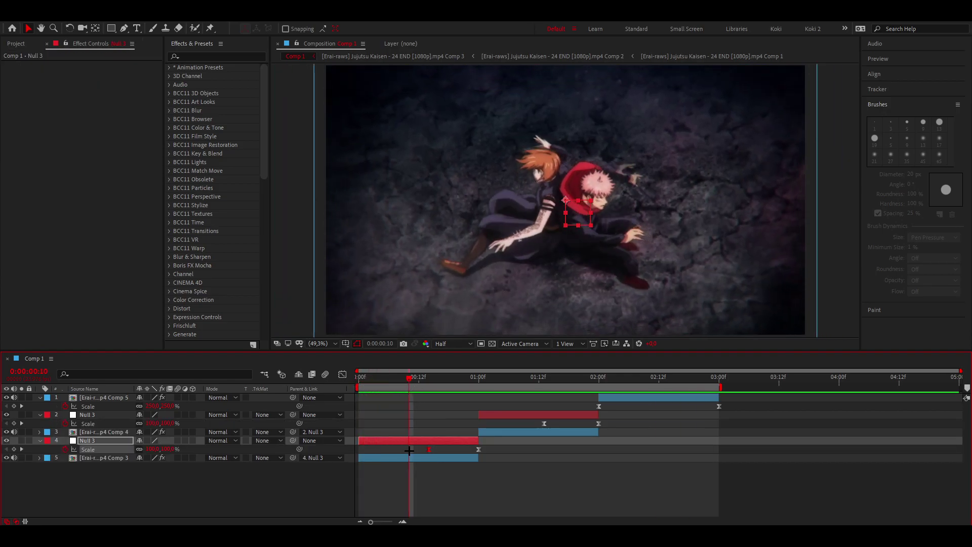
pyautogui.click(544, 423)
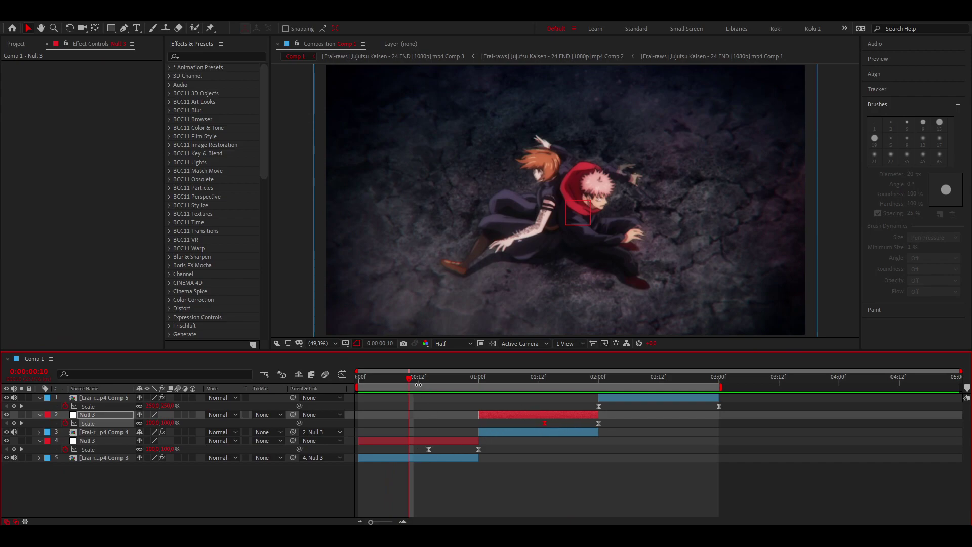
pyautogui.moveTo(429, 380); pyautogui.dragTo(370, 391)
pyautogui.press('space')
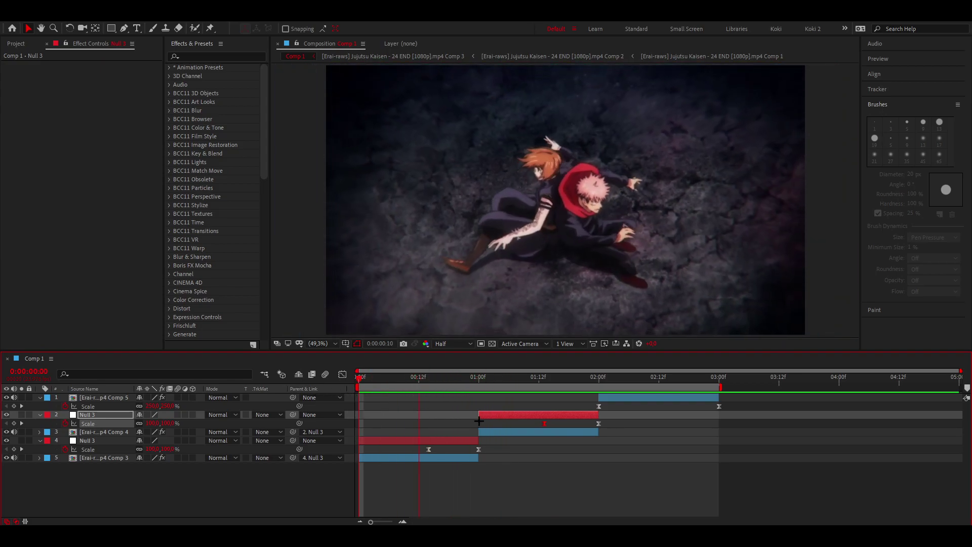